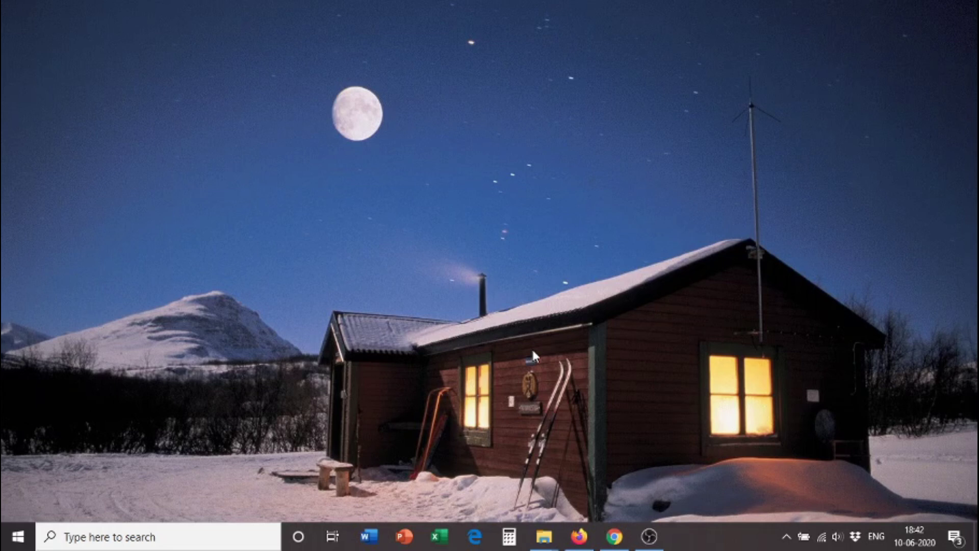
Step: Play the Resolve 16 YouTube video, toggle full screen on and off, then pause at 0:32
click(615, 536)
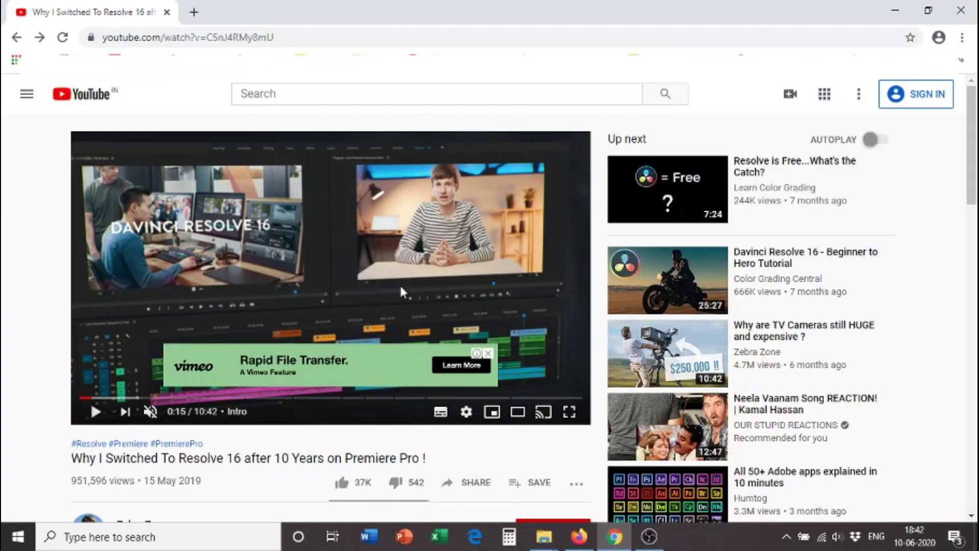
click(276, 325)
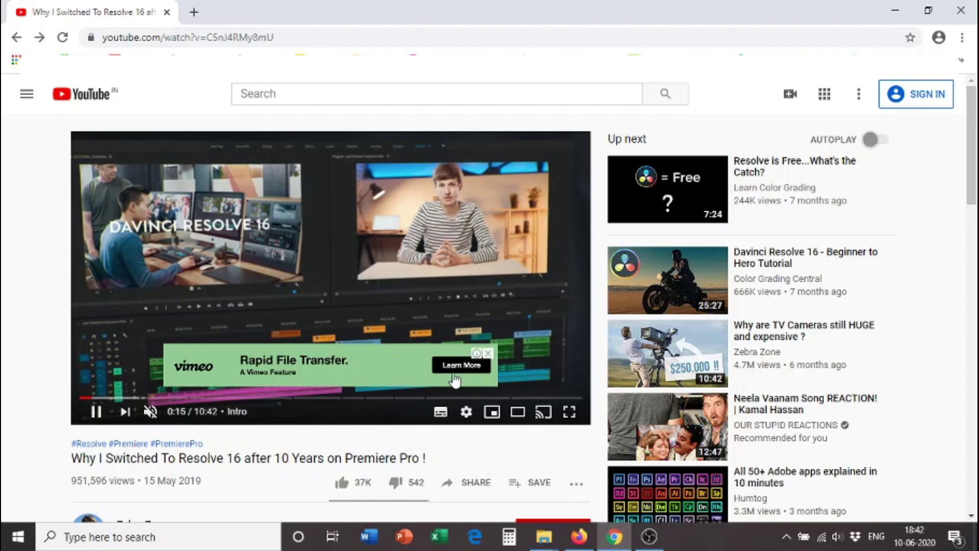
click(569, 413)
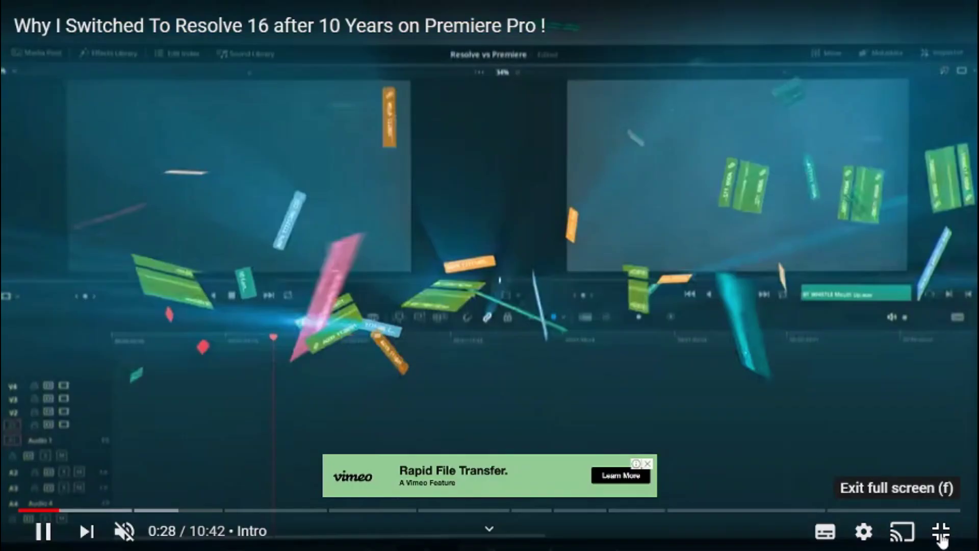
click(941, 530)
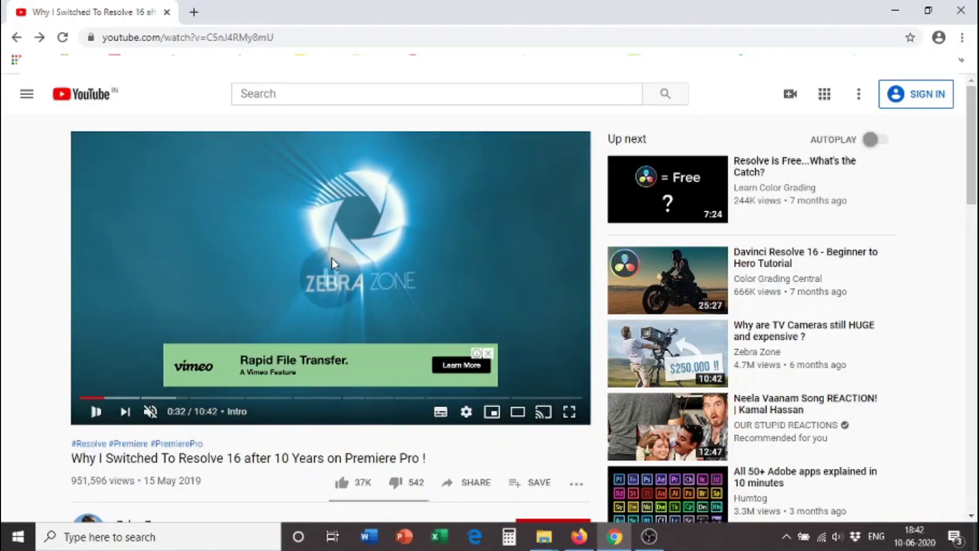
click(331, 258)
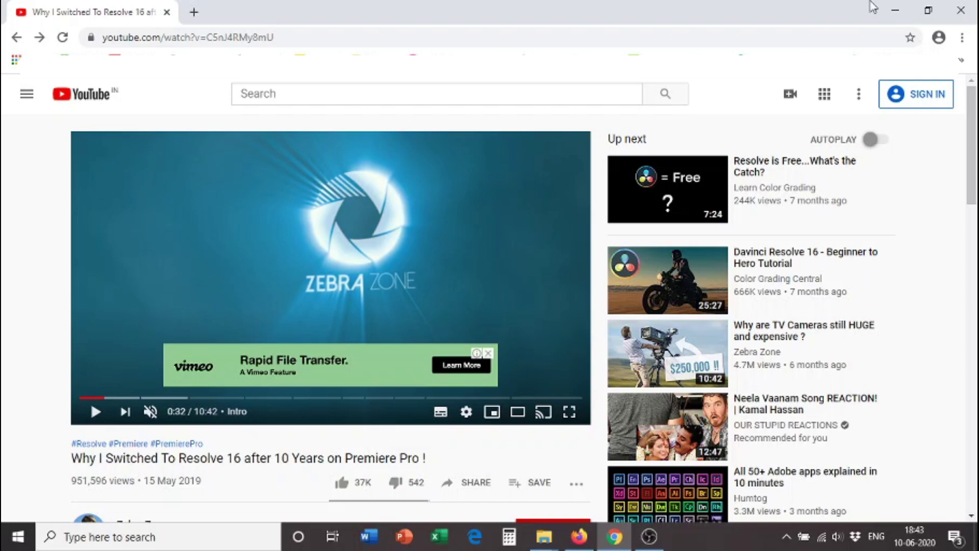
Step: Open Chrome's three-dot menu and close it again
click(962, 38)
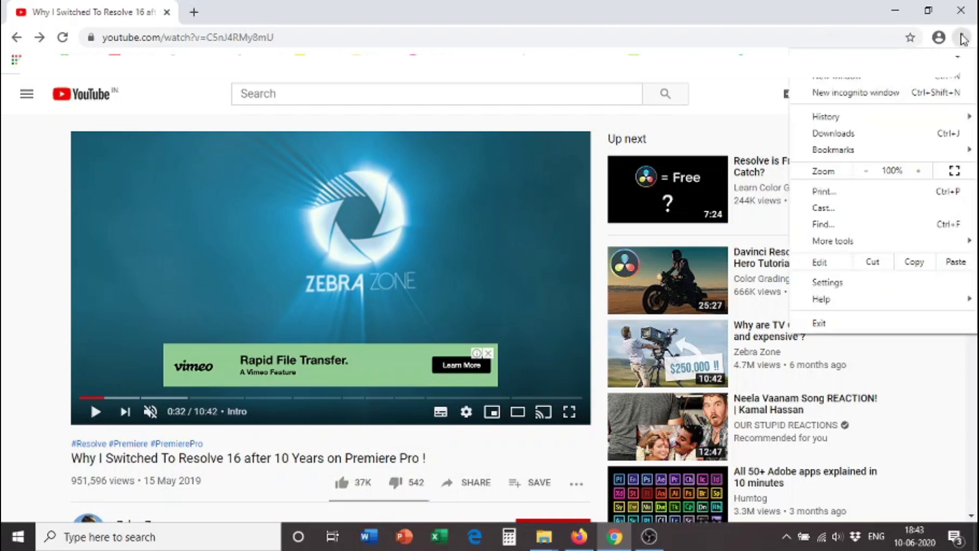
click(419, 293)
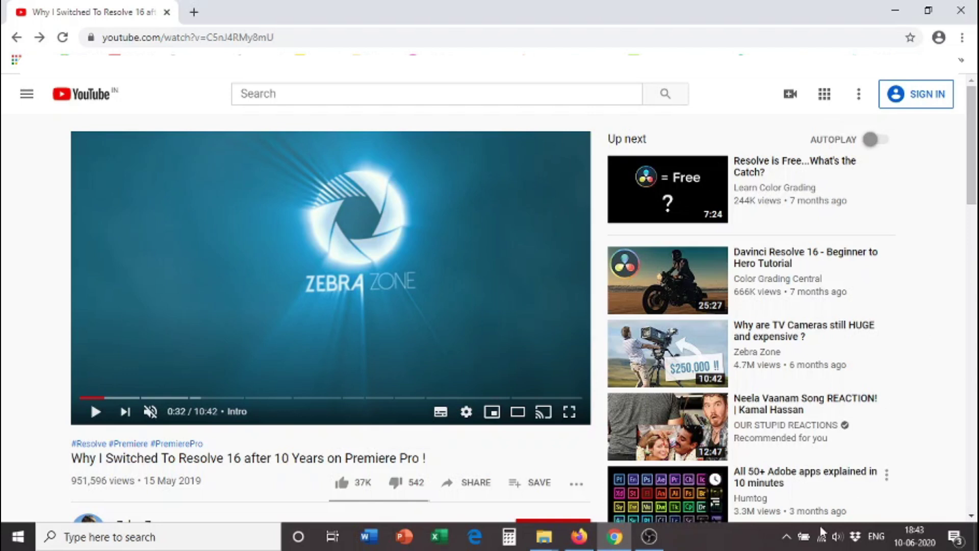
mouse_move(803, 536)
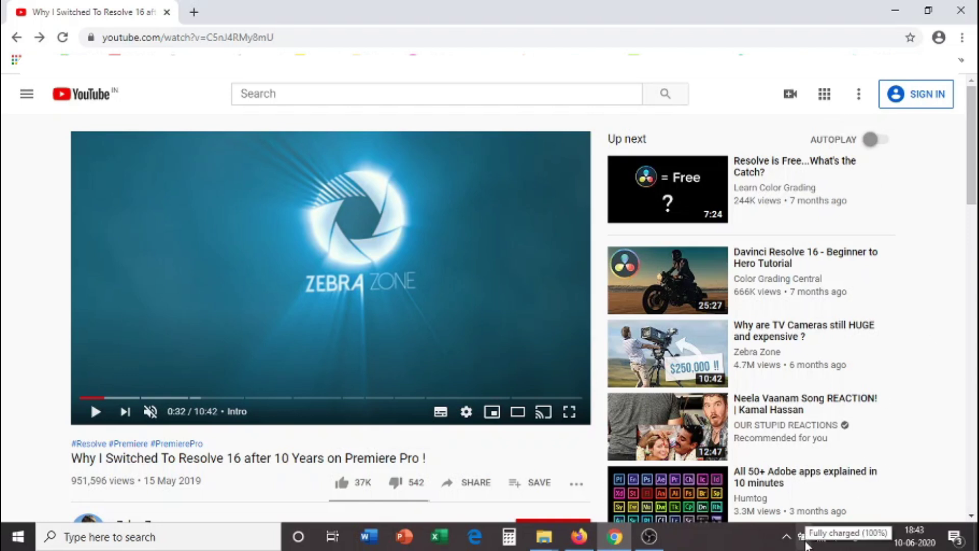
Step: Switch the Windows power plan from Power saver to High Performance, then reload the YouTube page
right_click(806, 541)
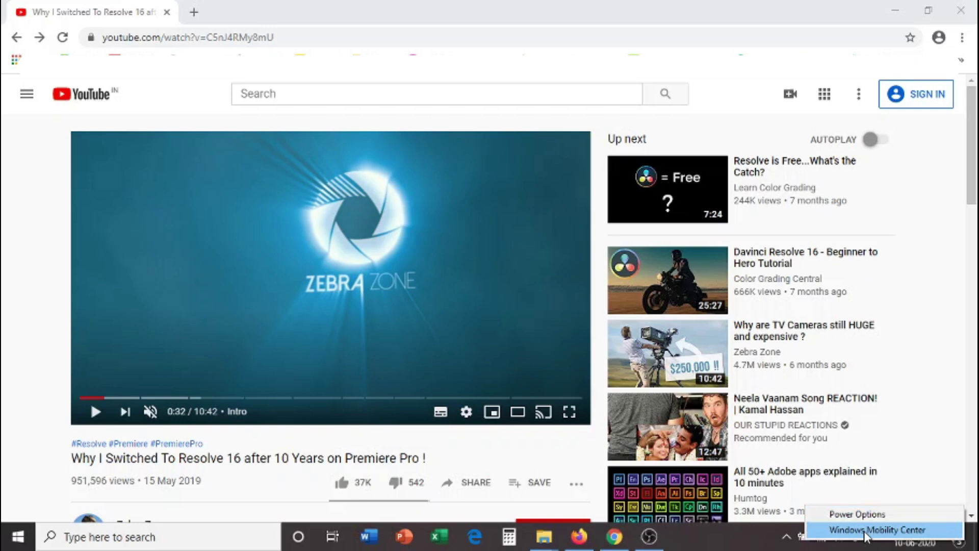
click(856, 514)
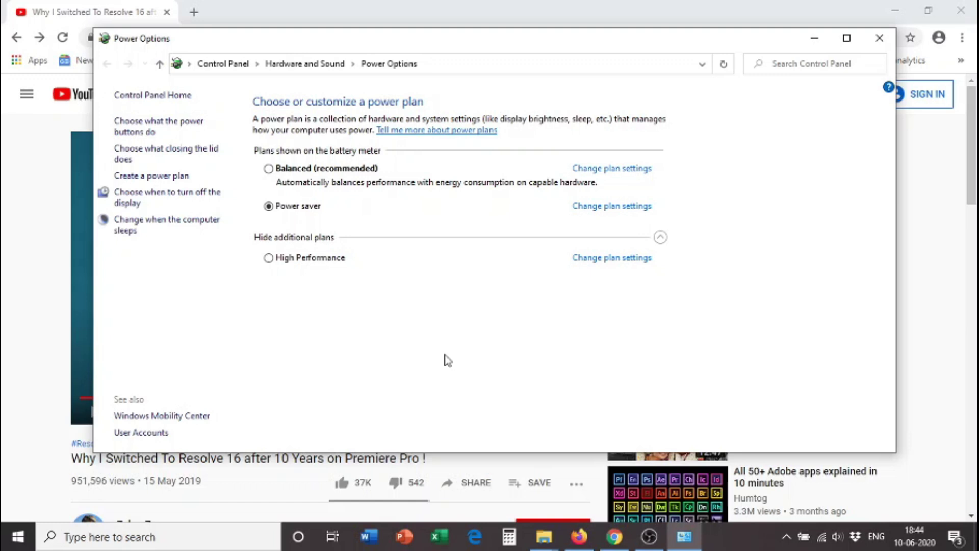
click(269, 257)
click(878, 39)
click(62, 37)
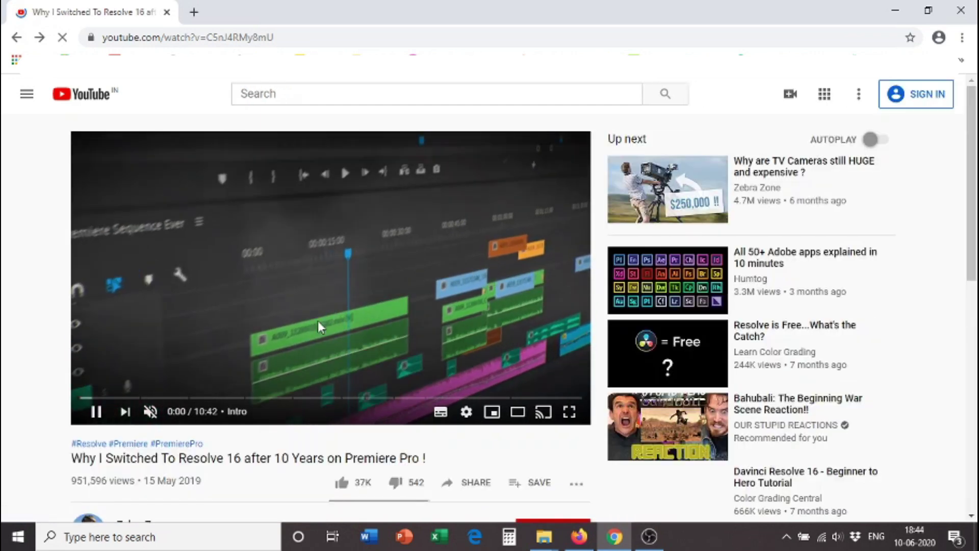
Step: Toggle the reloaded video into and out of full screen twice, then pause at 0:12
click(569, 411)
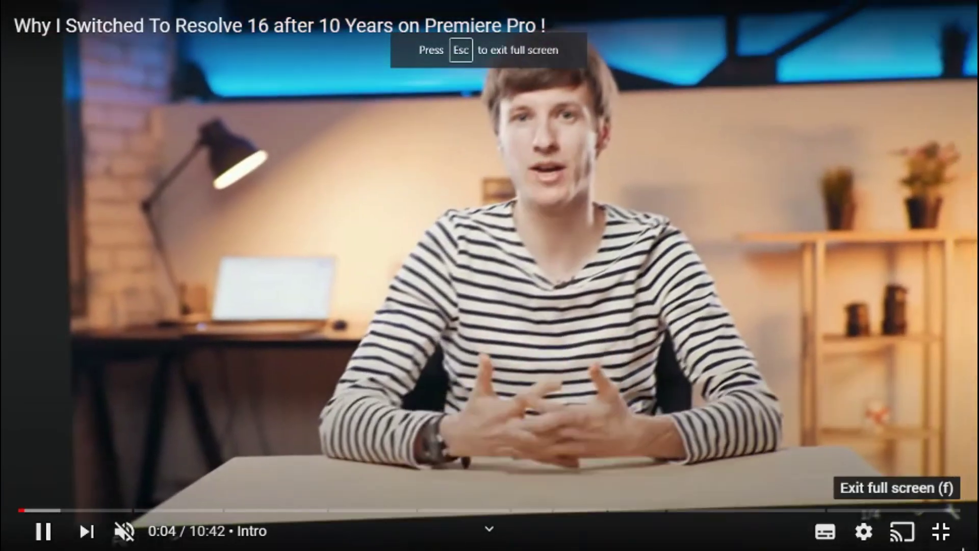
click(941, 530)
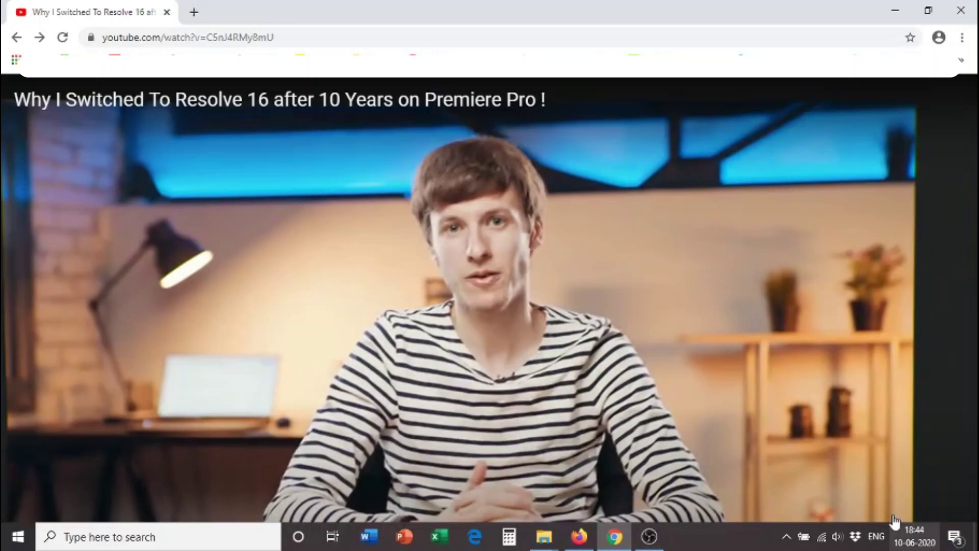
click(569, 412)
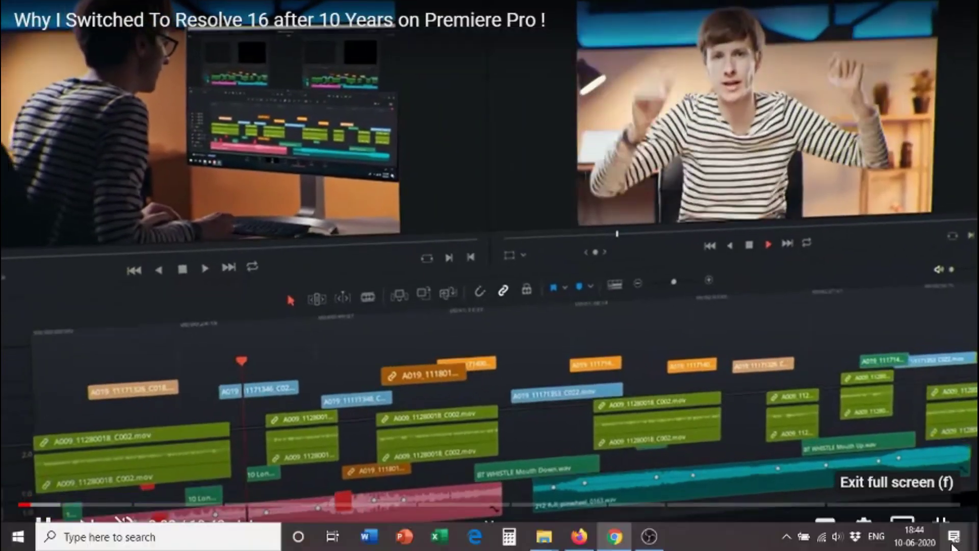
click(940, 531)
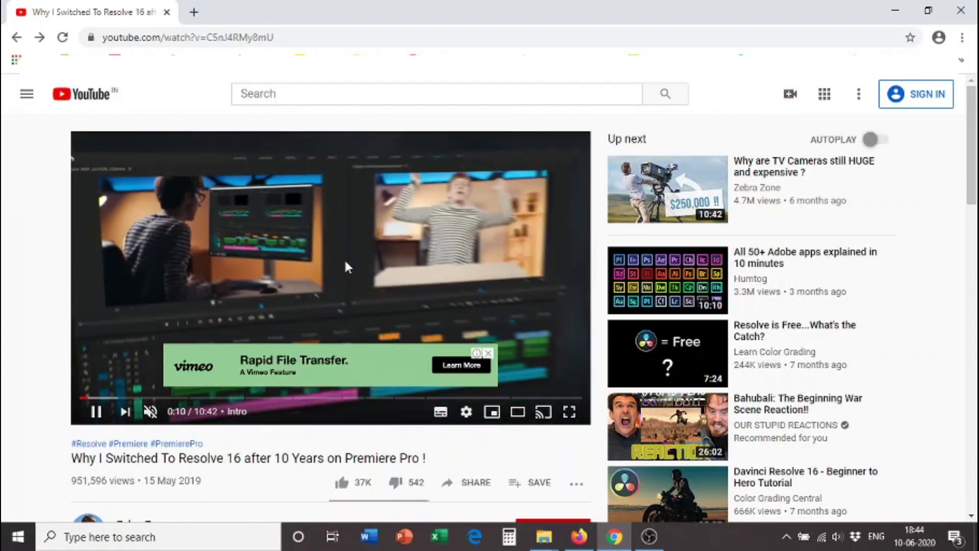
click(346, 265)
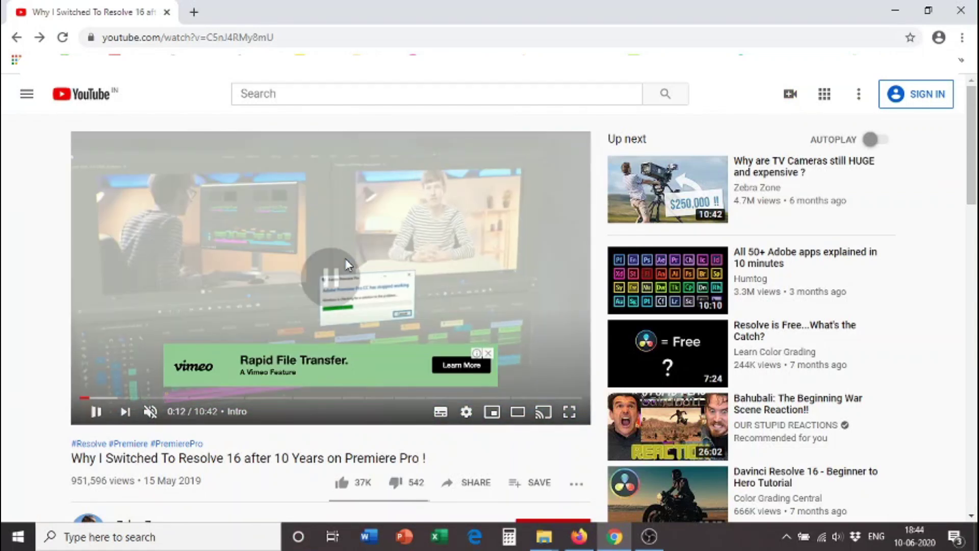